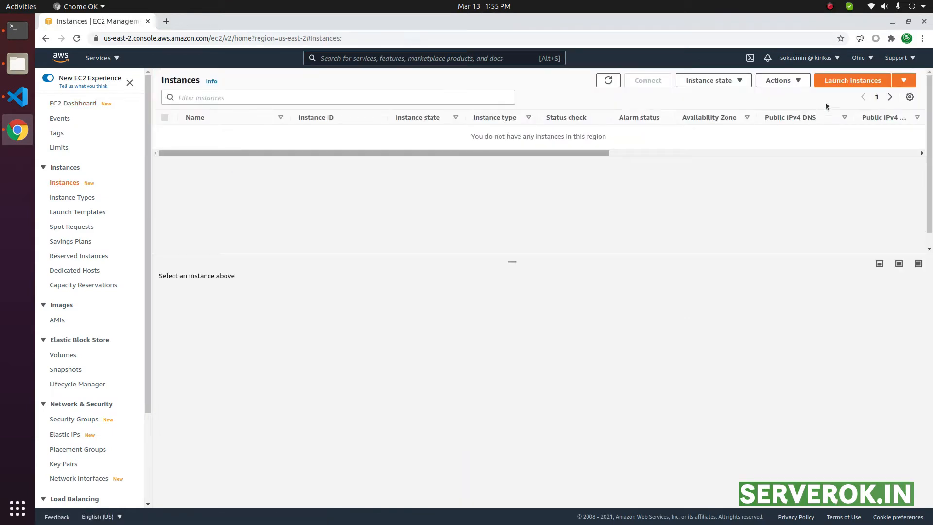
# Start launching a new instance, search the AMIs for "windows" and select Microsoft Windows Server 2019 Base
pyautogui.click(842, 81)
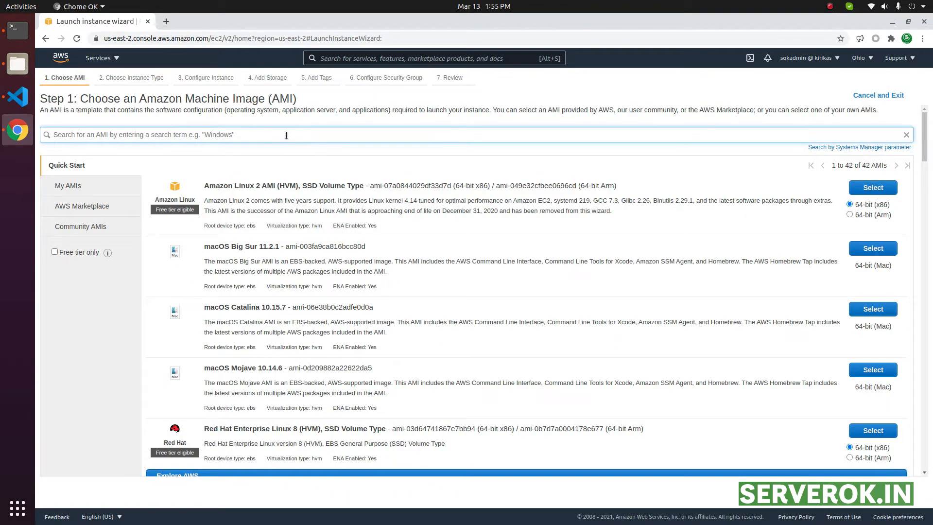
pyautogui.write('wi')
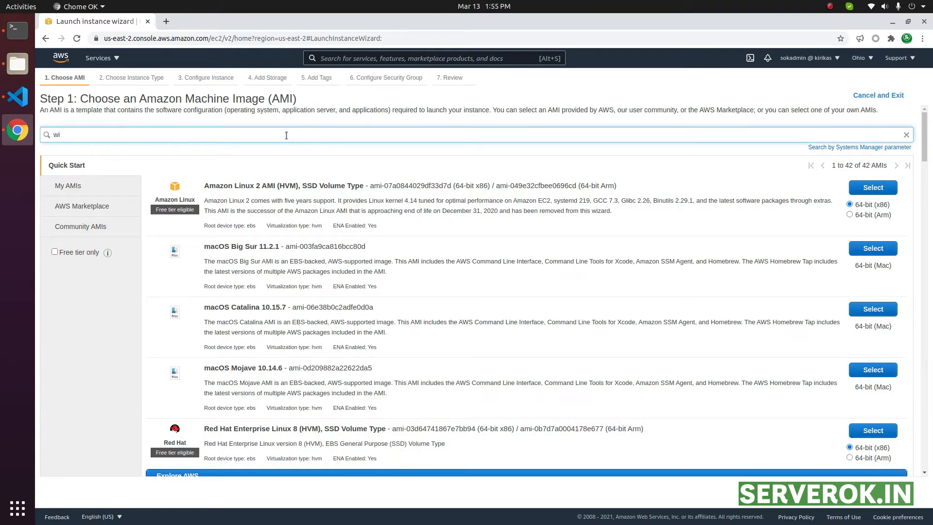
pyautogui.write('ndows')
pyautogui.press('Return')
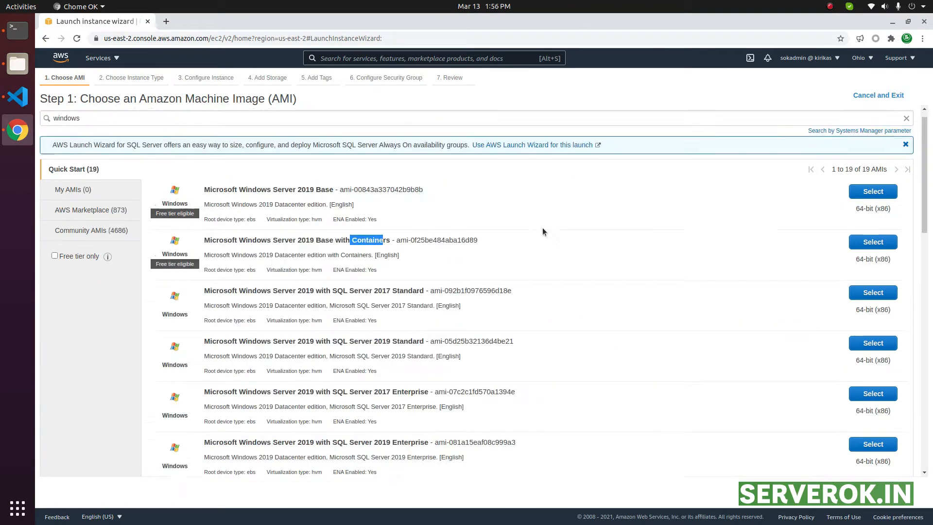
pyautogui.moveTo(212, 204); pyautogui.dragTo(331, 206)
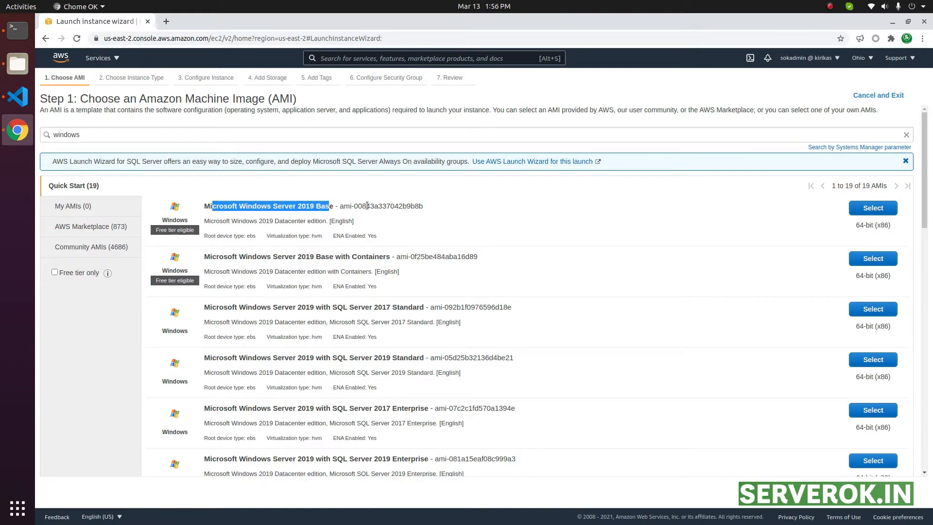
pyautogui.click(873, 208)
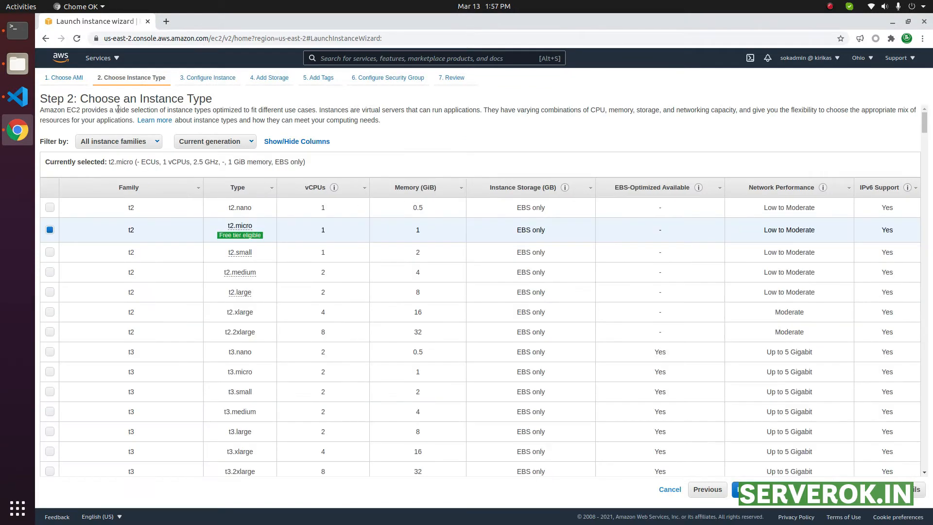
# Choose the t3.medium instance type with 2 vCPUs and 4 GiB memory, and continue to the instance details
pyautogui.doubleClick(259, 103)
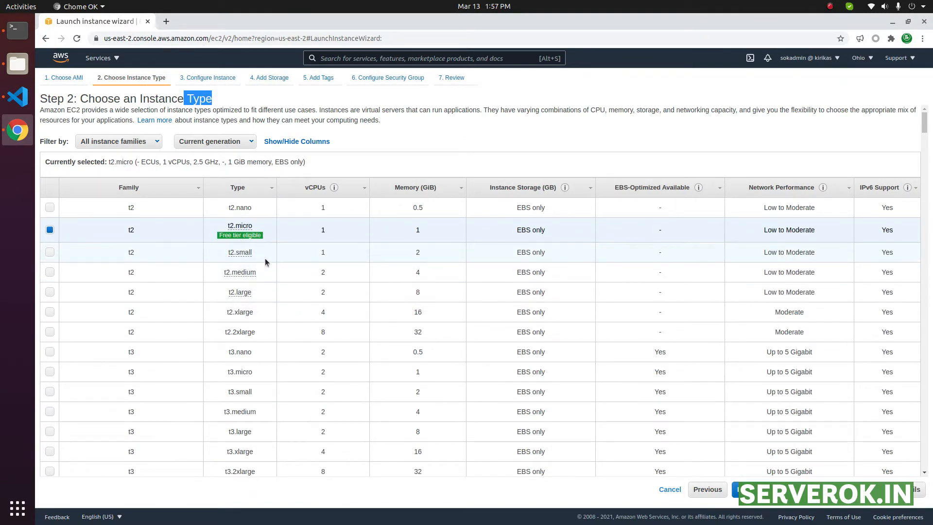
pyautogui.click(311, 275)
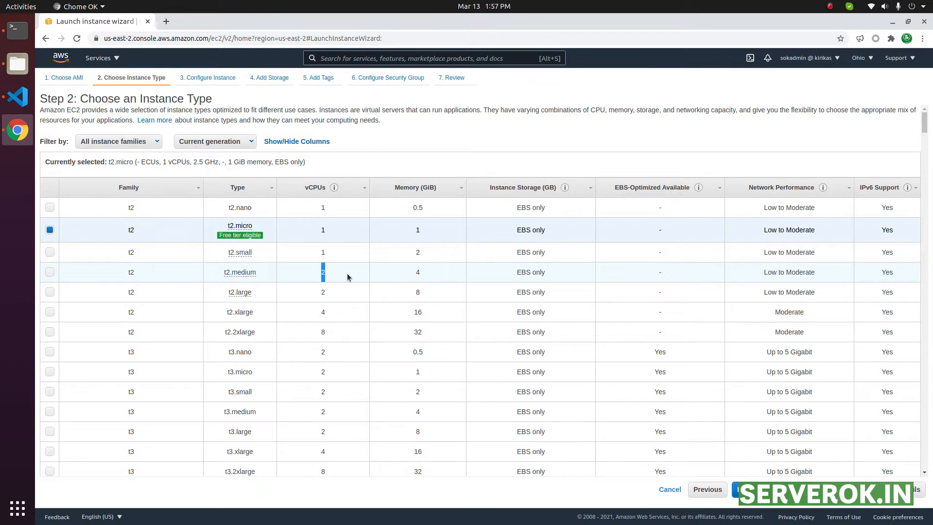
pyautogui.moveTo(334, 275); pyautogui.dragTo(275, 278)
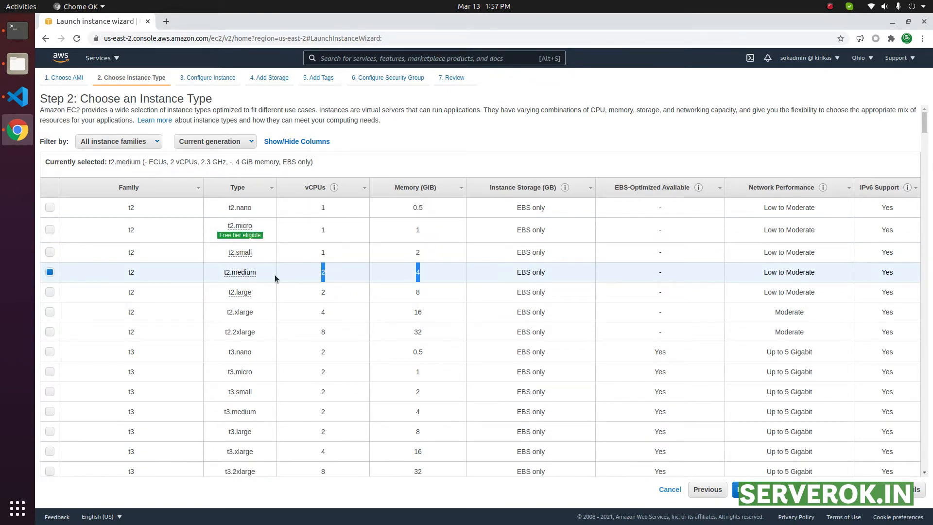
pyautogui.click(313, 417)
pyautogui.moveTo(313, 417); pyautogui.dragTo(343, 416)
pyautogui.moveTo(404, 414); pyautogui.dragTo(455, 409)
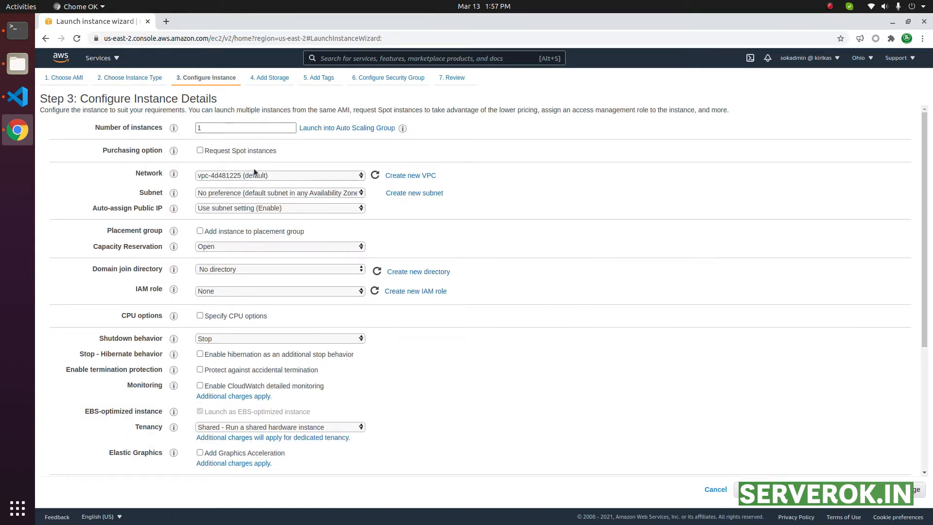
# Keep the default instance details, set the root volume's size to 50 GiB and continue to the tags
pyautogui.scroll(-5, 791, 422)
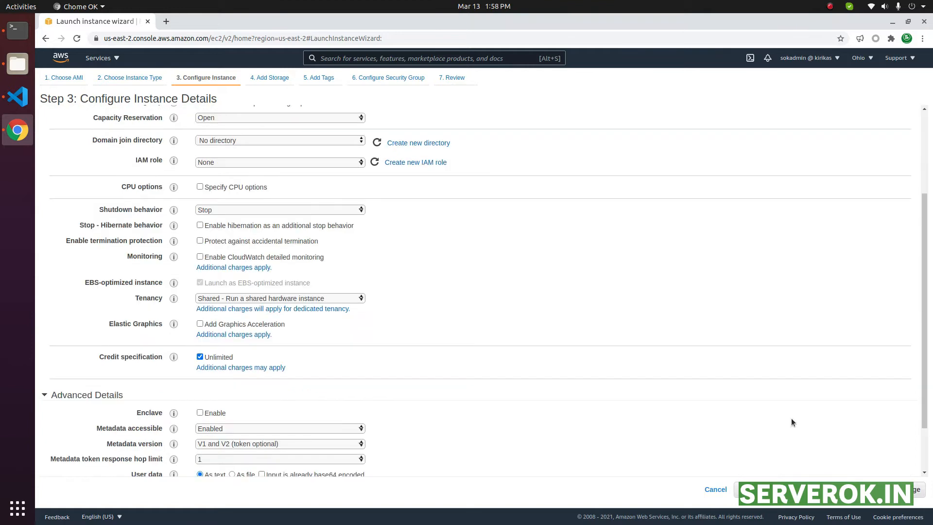
pyautogui.click(893, 483)
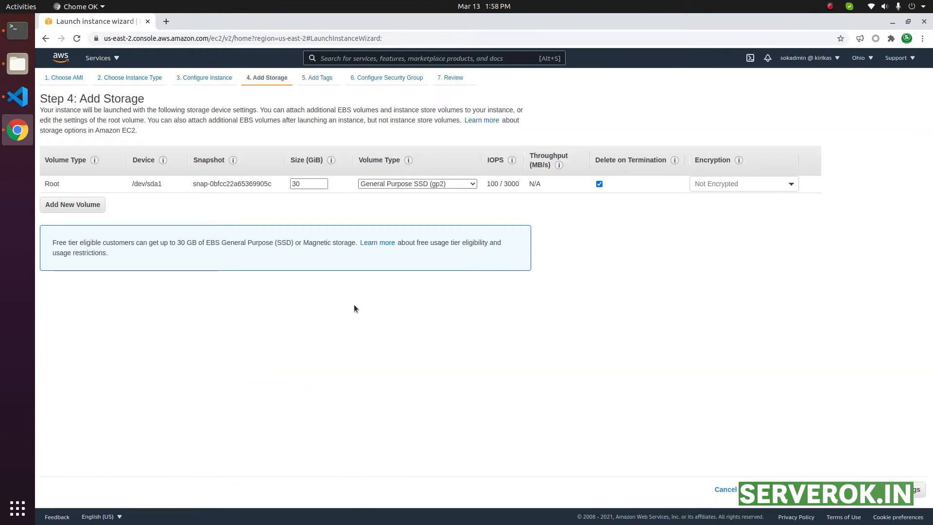
pyautogui.doubleClick(301, 184)
pyautogui.click(304, 183)
pyautogui.moveTo(296, 183); pyautogui.dragTo(238, 180)
pyautogui.write('5')
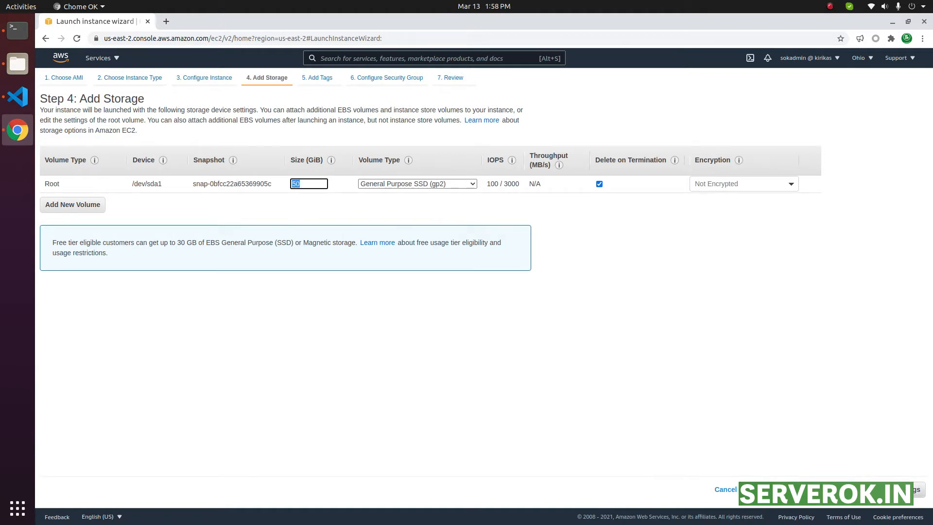
pyautogui.click(894, 489)
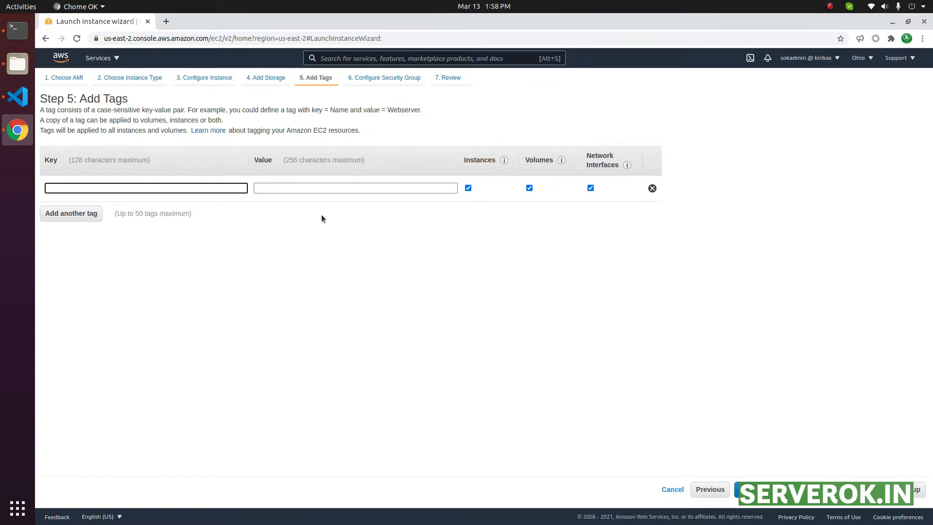
# Tag the instance with key Name and value windows-server, and continue to the security group configuration
pyautogui.write('Name')
pyautogui.press('Tab')
pyautogui.write('window')
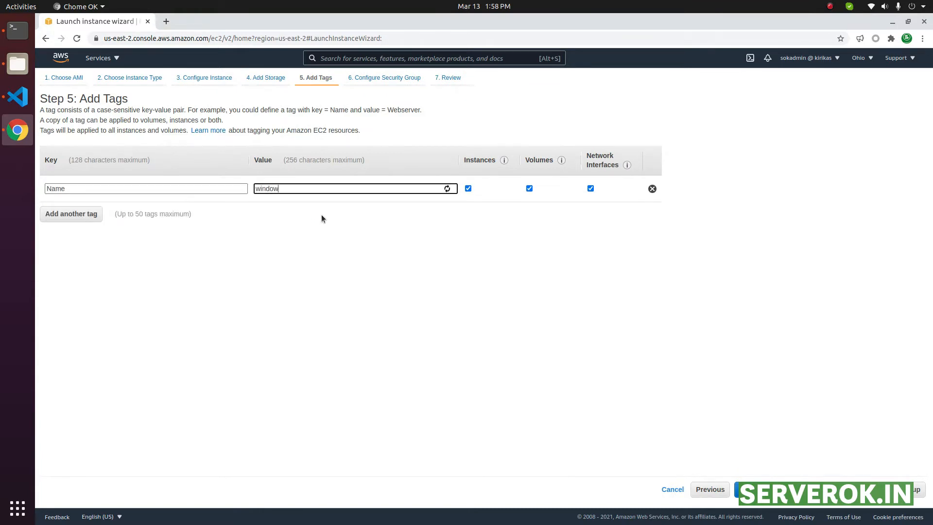
pyautogui.write('s-server')
pyautogui.click(885, 489)
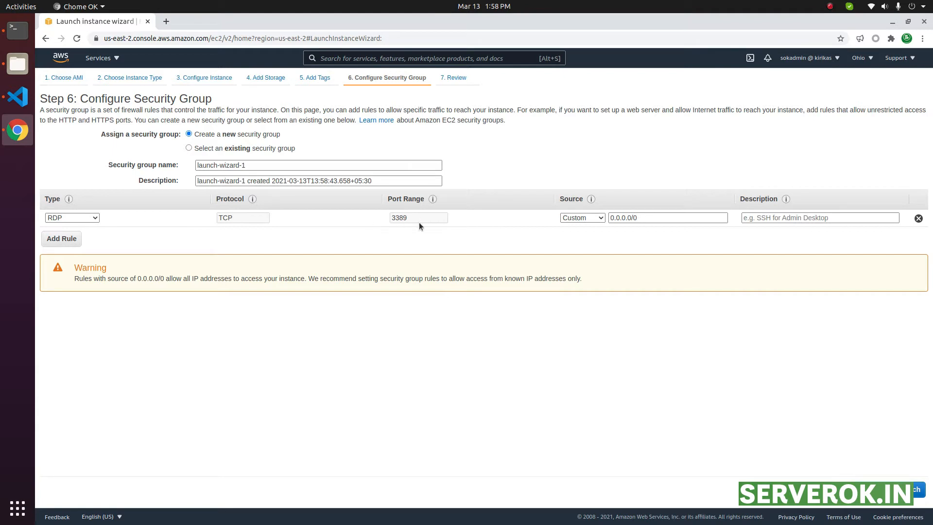
# Add HTTP and HTTPS rules to the new security group
pyautogui.click(67, 244)
pyautogui.click(95, 235)
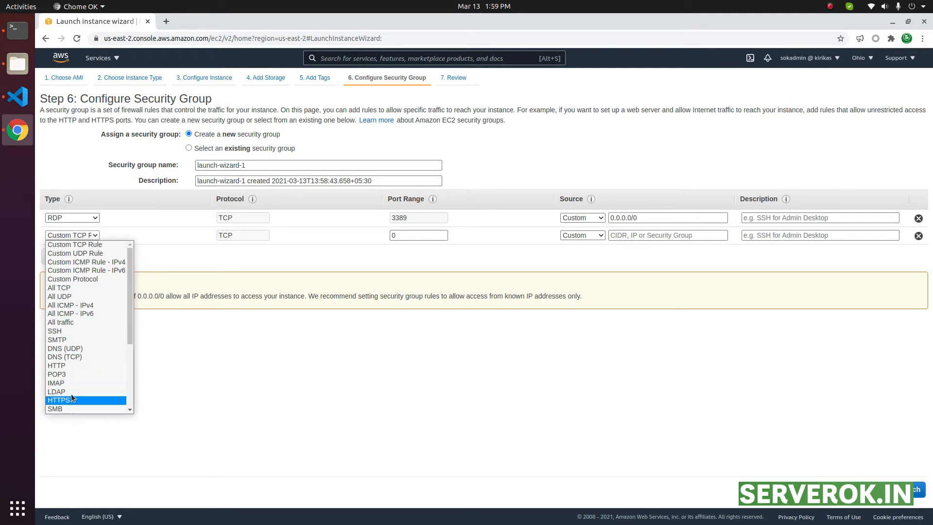
pyautogui.press('h')
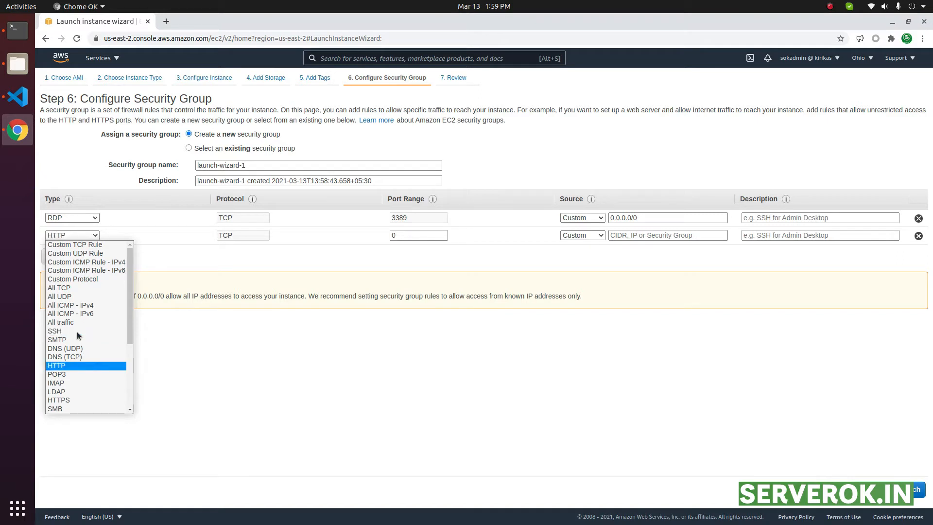
pyautogui.click(69, 367)
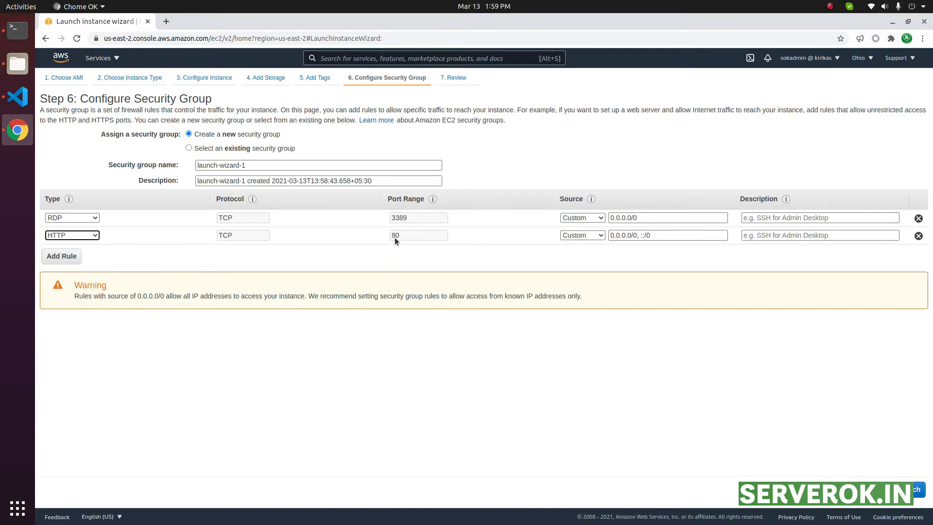
pyautogui.click(61, 256)
pyautogui.click(84, 253)
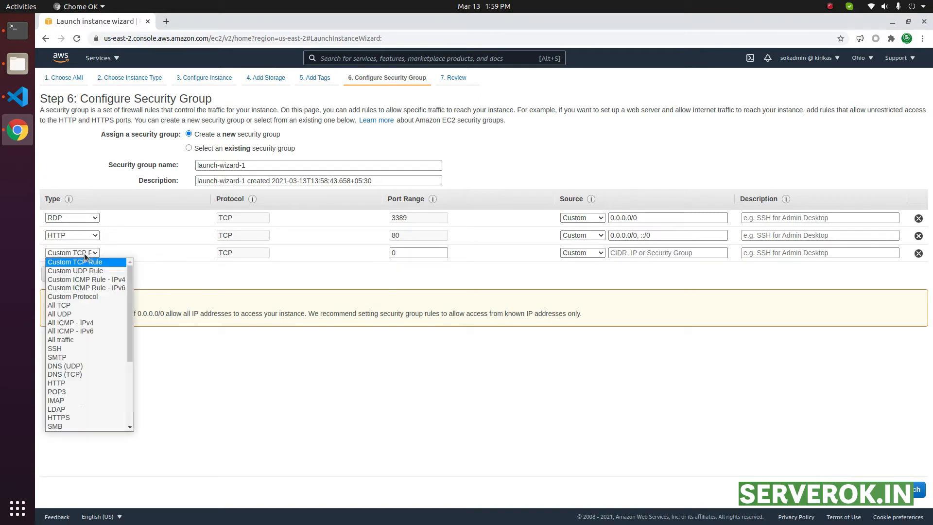
pyautogui.click(73, 417)
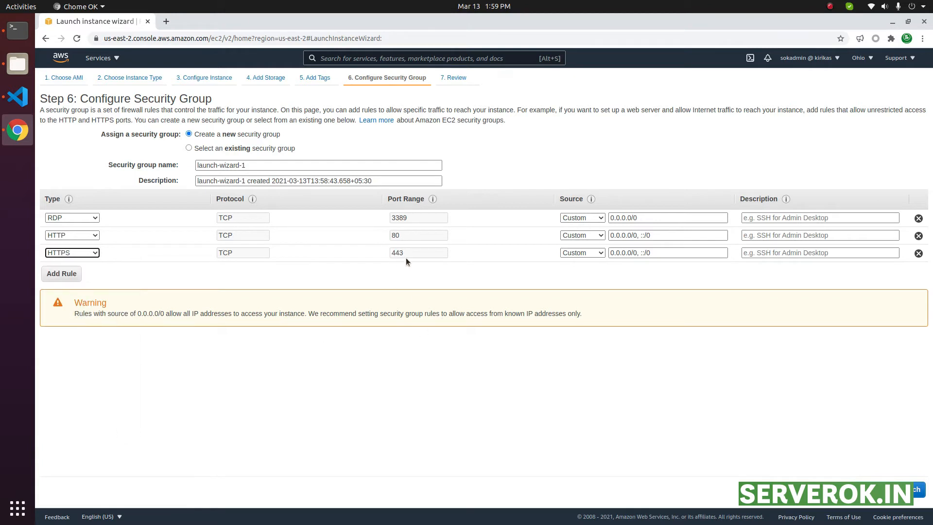
# Try adding a custom TCP rule to the security group with its source set to Anywhere
pyautogui.click(61, 273)
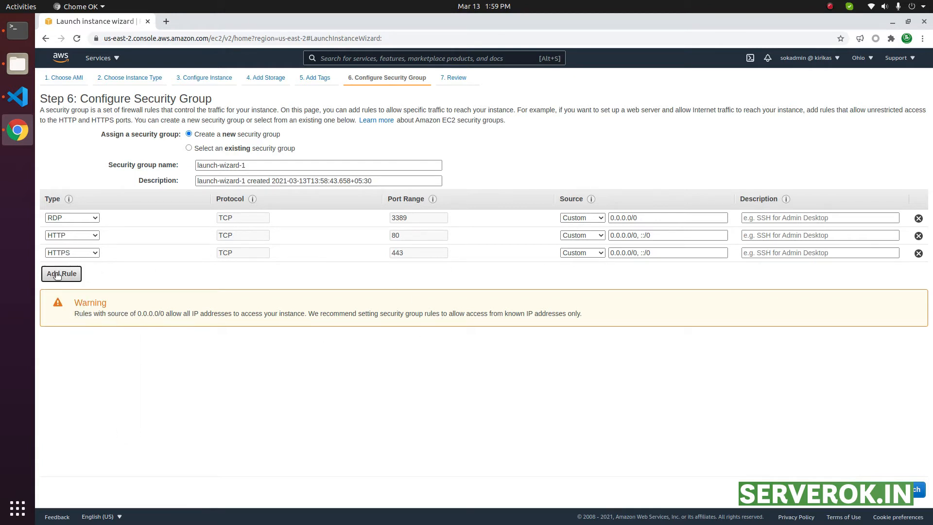
pyautogui.click(93, 271)
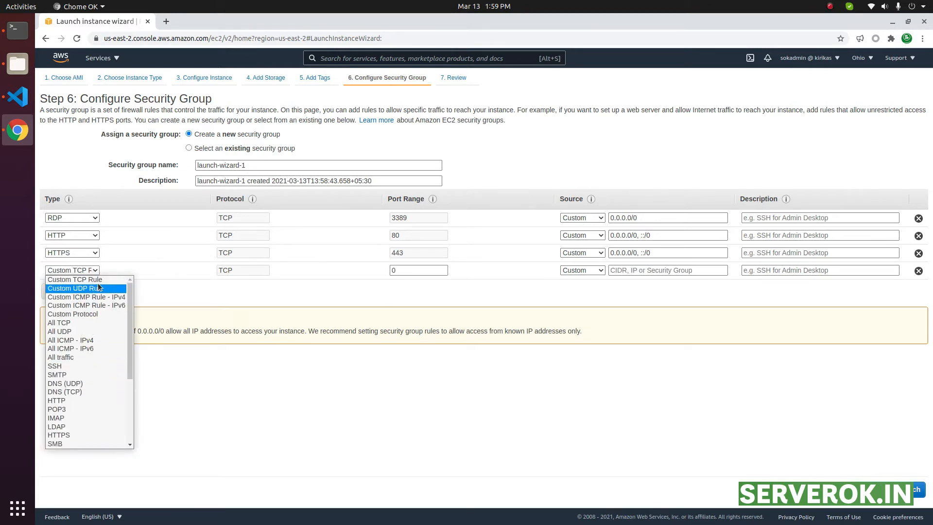
pyautogui.click(98, 279)
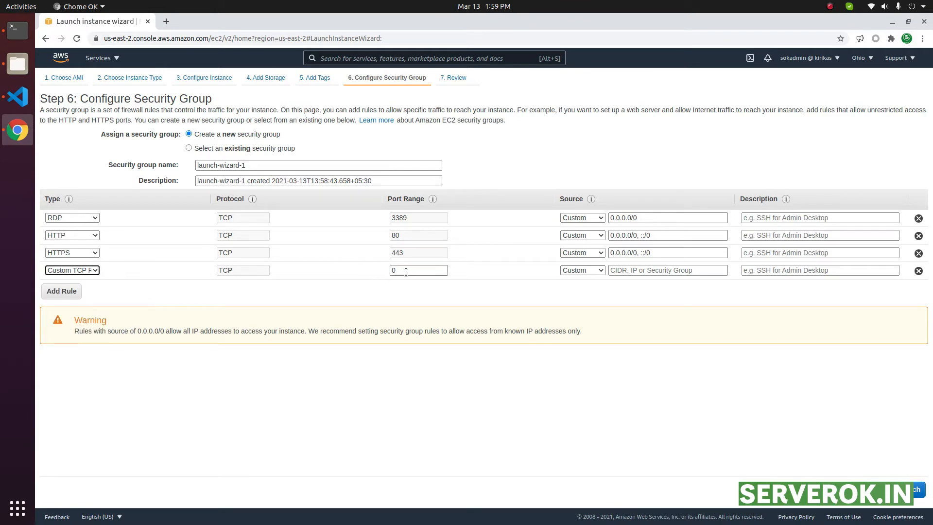
pyautogui.press('Tab')
pyautogui.click(636, 270)
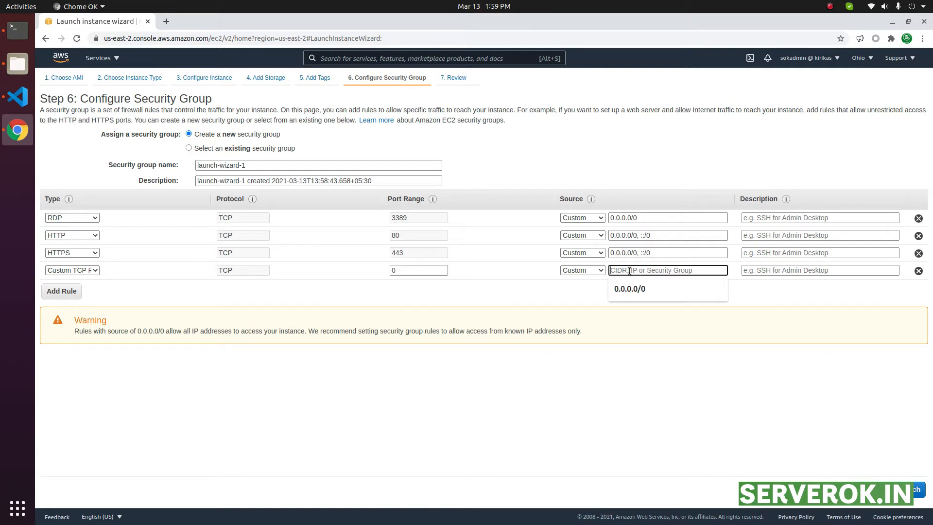
pyautogui.click(595, 270)
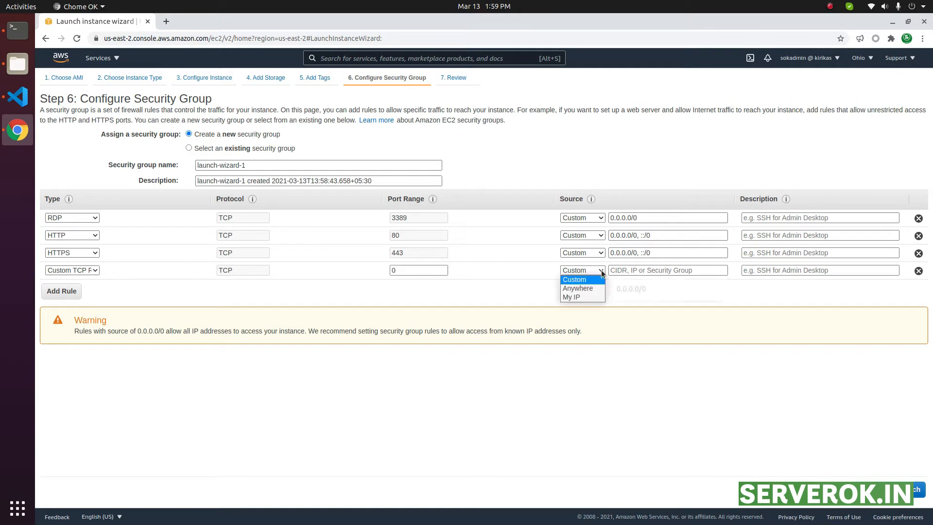
pyautogui.click(578, 289)
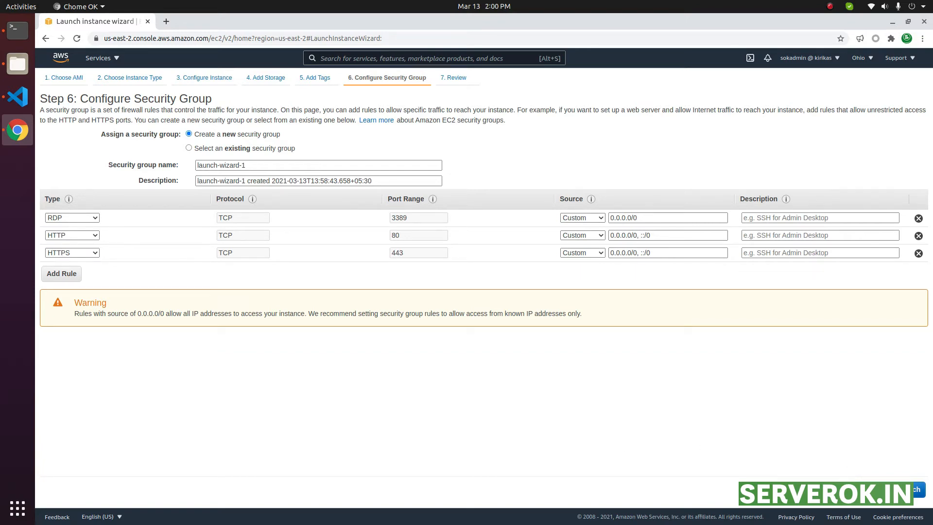
# Proceed through the review, create and download a new key pair named windows-key, and launch the instance
pyautogui.click(917, 489)
pyautogui.click(917, 489)
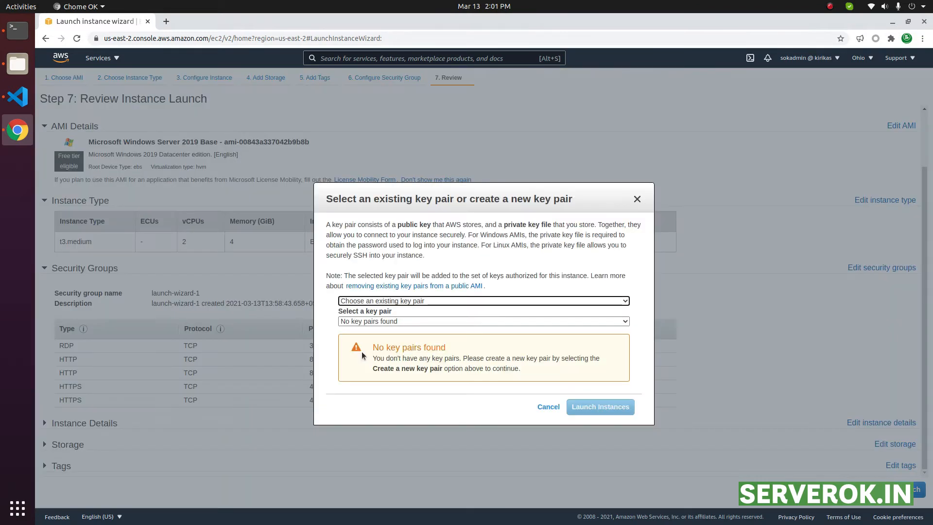
pyautogui.click(439, 301)
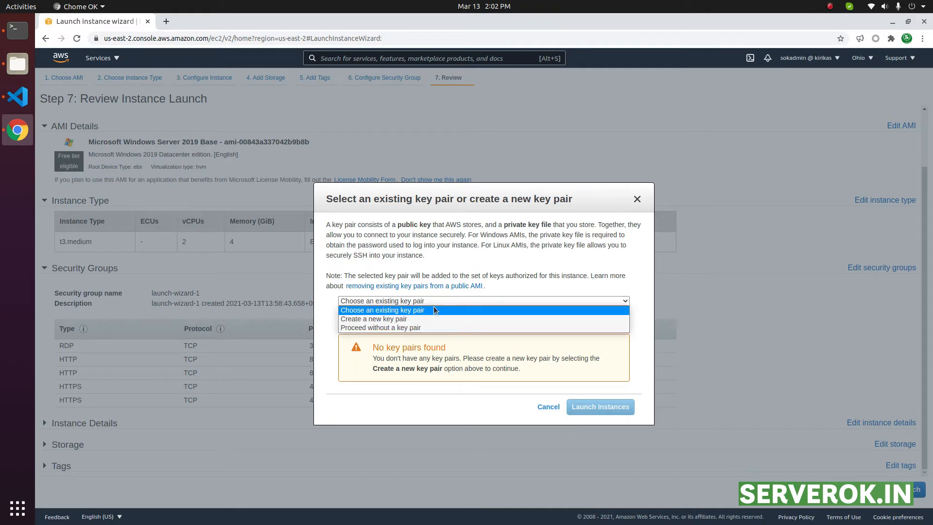
pyautogui.click(413, 321)
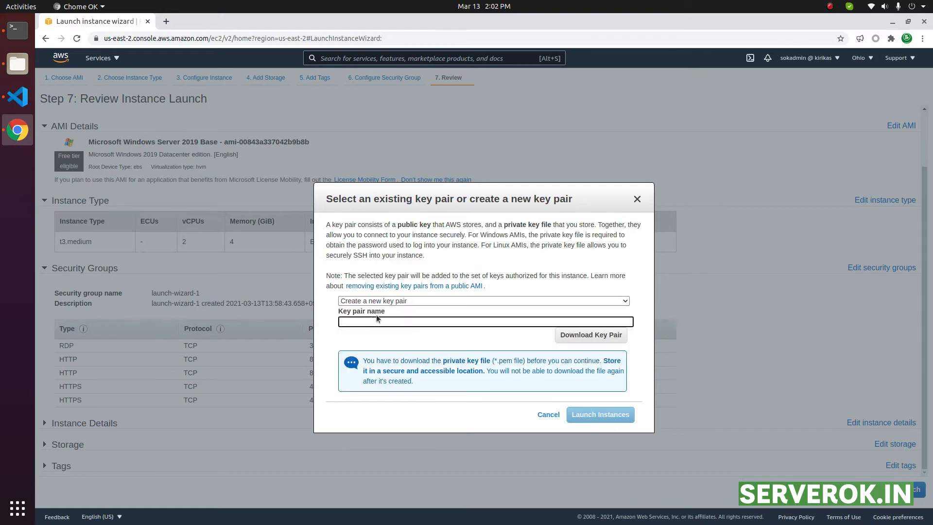
pyautogui.write('windows-key')
pyautogui.click(607, 339)
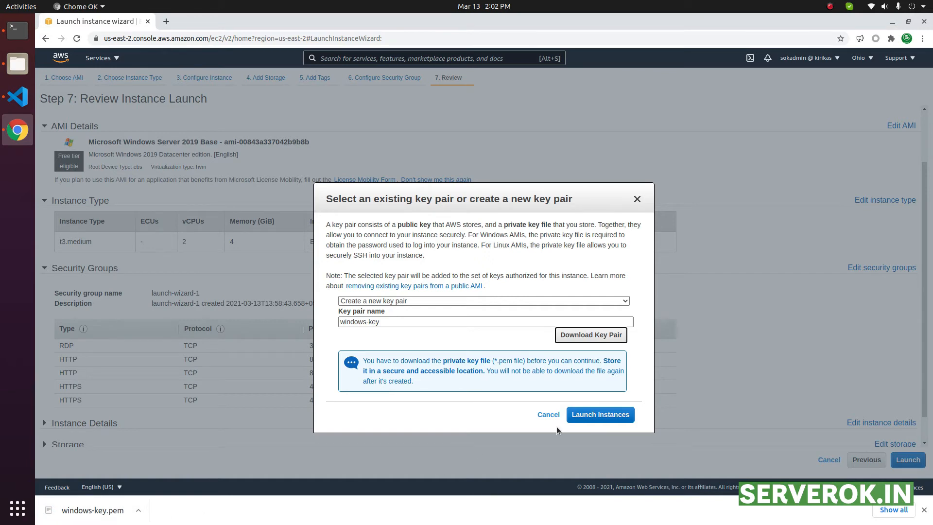
pyautogui.click(572, 418)
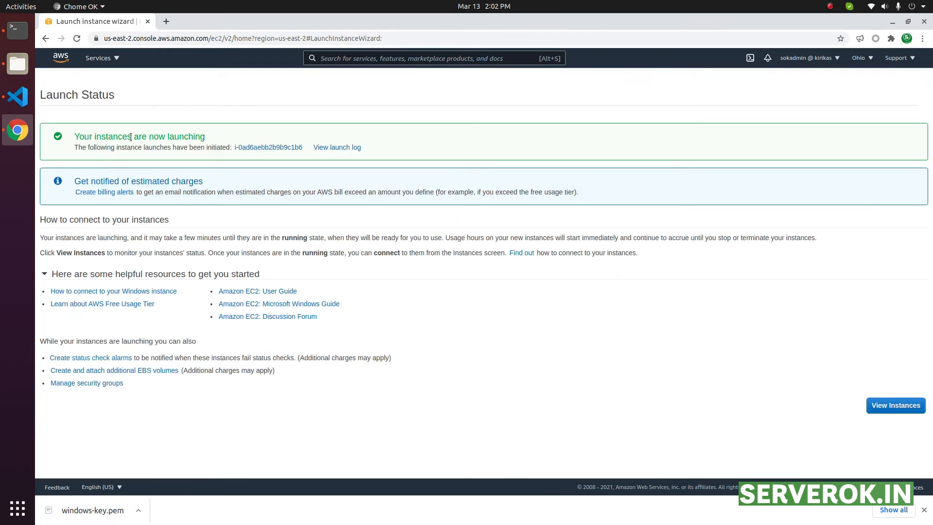
# Open the windows-server instance's details, copy its public IPv4 address and return to the instances list
pyautogui.click(891, 411)
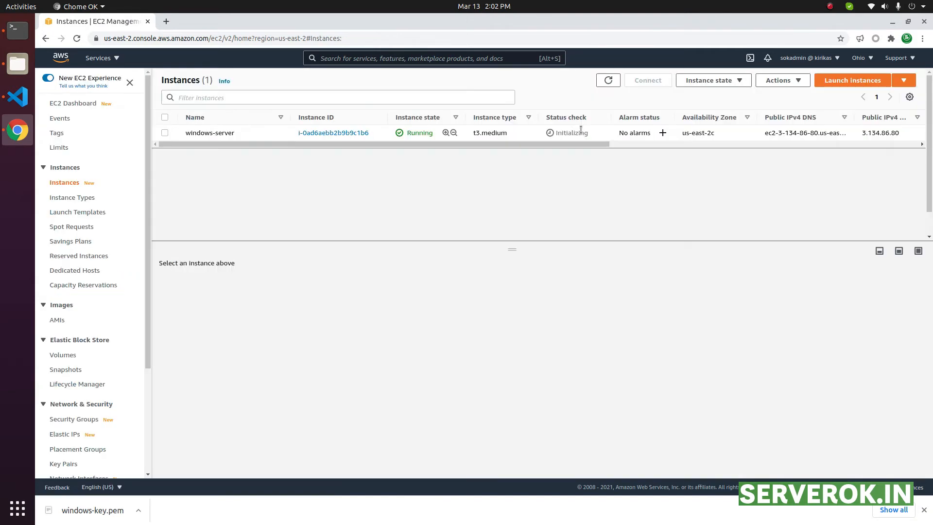
pyautogui.doubleClick(562, 133)
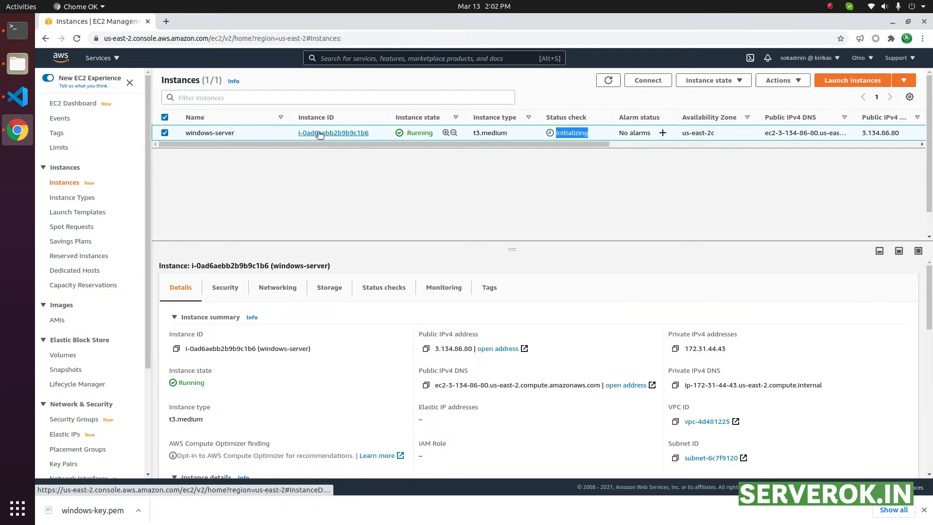
pyautogui.click(319, 132)
pyautogui.doubleClick(454, 162)
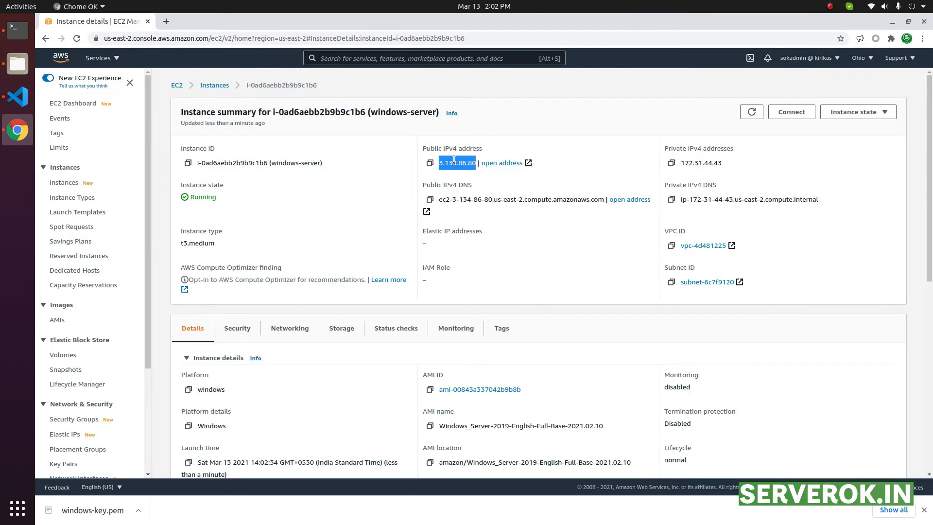
pyautogui.rightClick(454, 162)
pyautogui.click(474, 168)
pyautogui.hotkey('alt', 'Left')
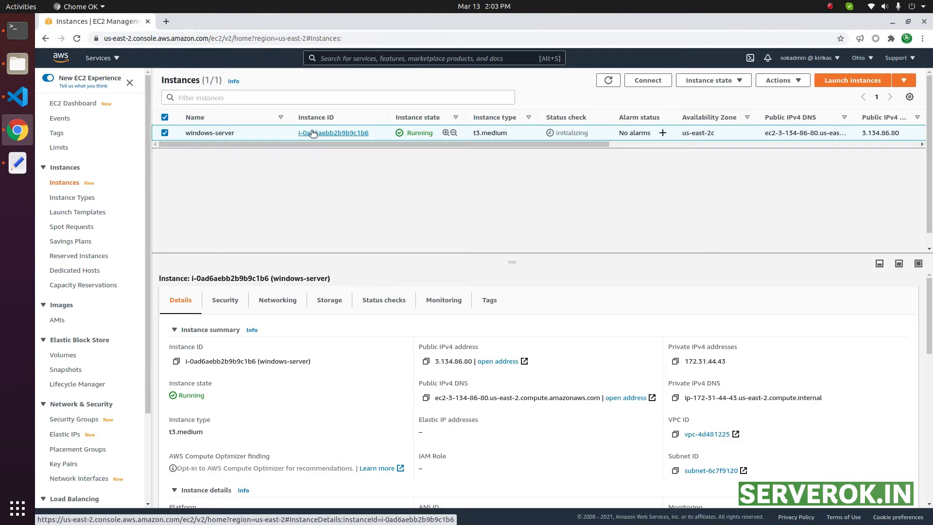
# Open the windows-server instance's RDP client connection details and download its remote desktop file
pyautogui.rightClick(312, 133)
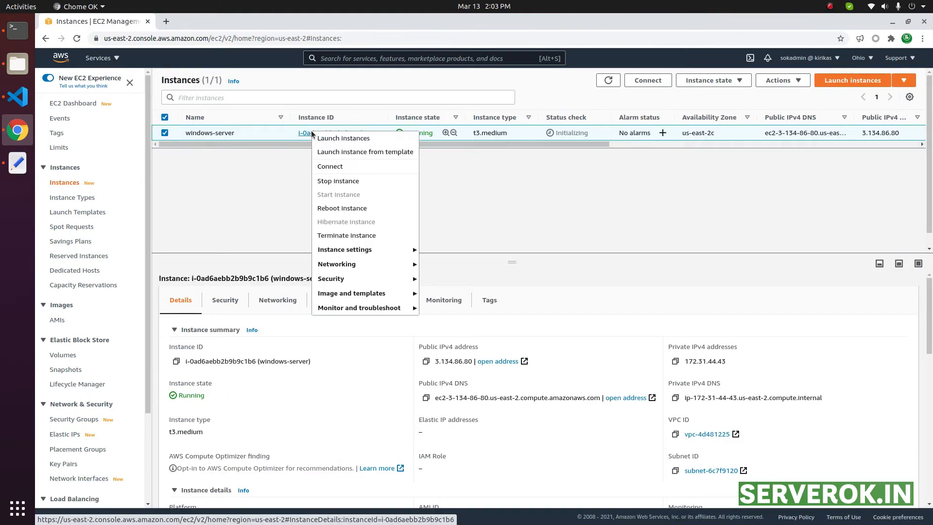
pyautogui.click(340, 168)
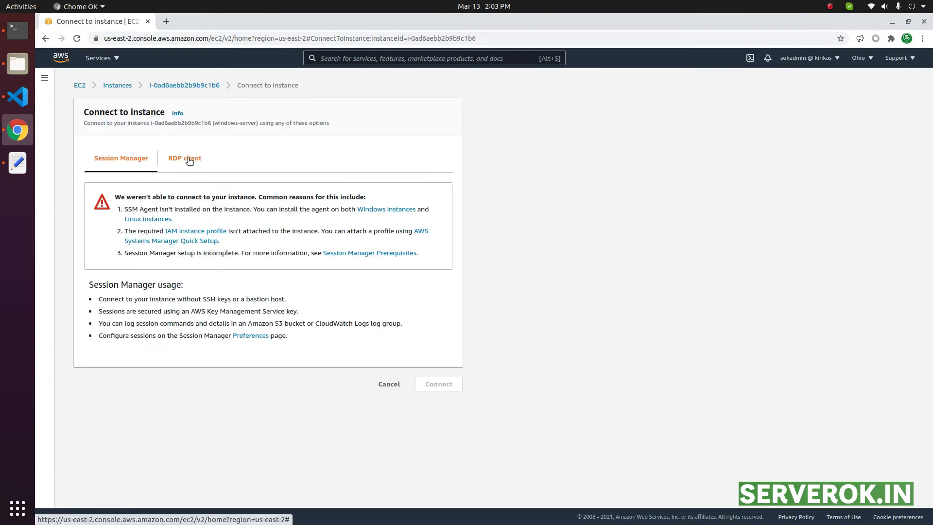
pyautogui.click(189, 161)
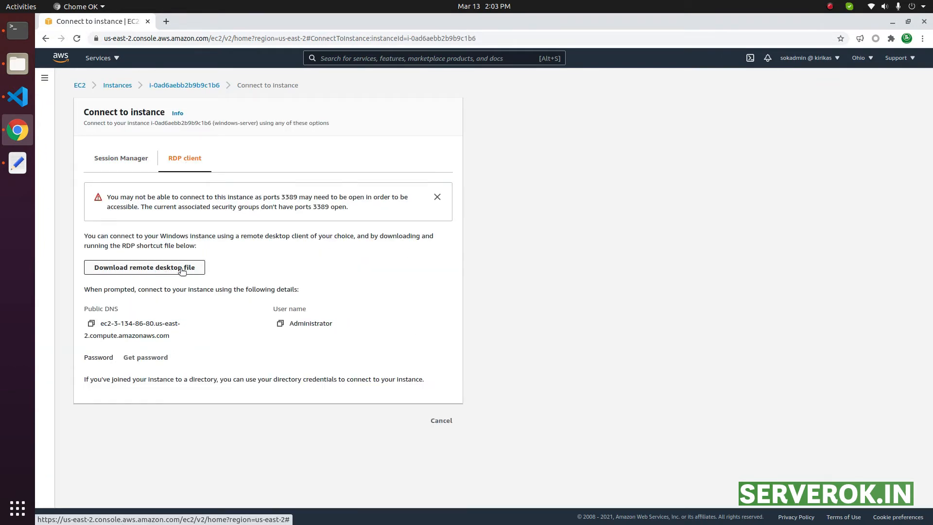
pyautogui.click(154, 270)
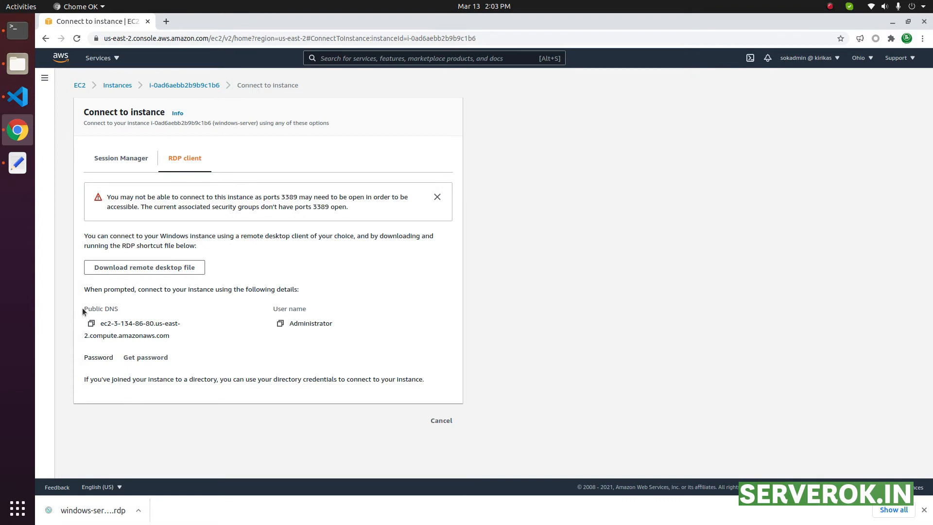
# Copy the instance's public DNS name into the untitled notes document in Text Editor
pyautogui.moveTo(99, 323); pyautogui.dragTo(171, 335)
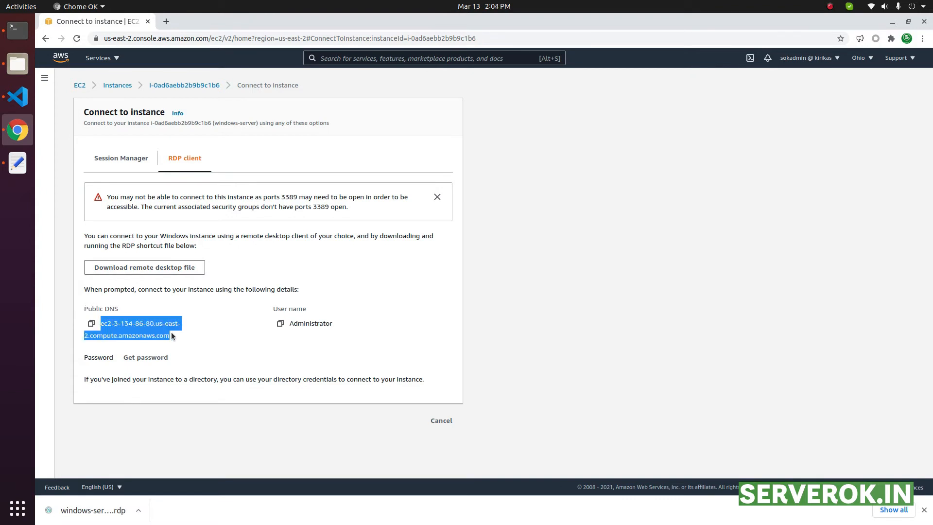
pyautogui.rightClick(174, 336)
pyautogui.click(177, 338)
pyautogui.click(26, 170)
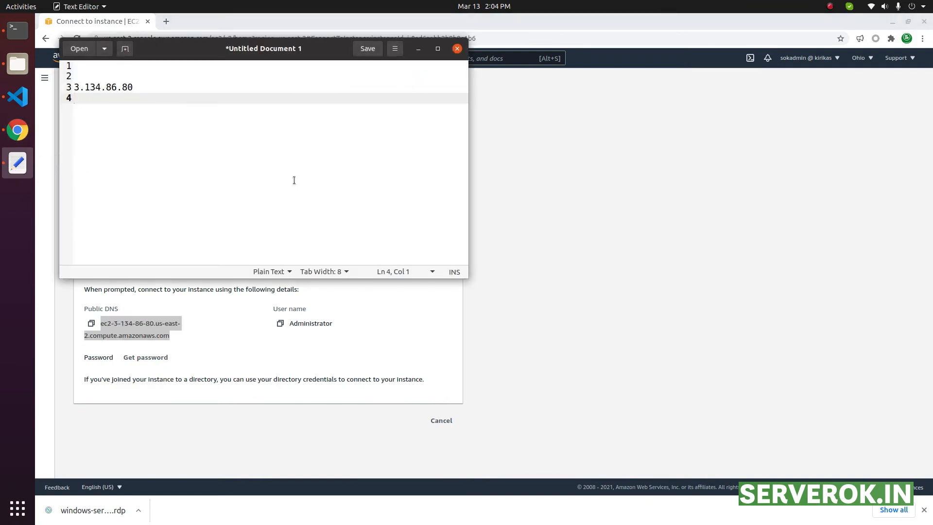
pyautogui.press('Return')
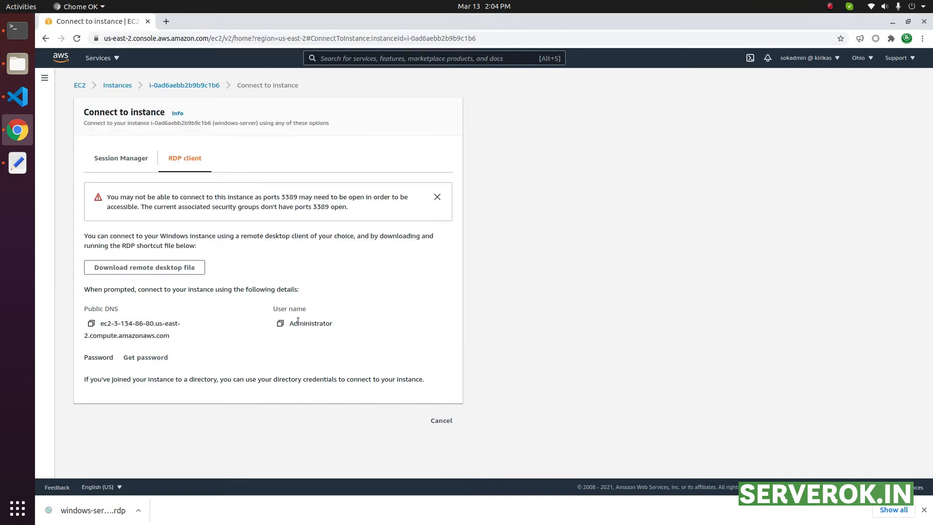
# Copy the user name Administrator from the connection details into the notes document and return to the browser
pyautogui.doubleClick(300, 321)
pyautogui.rightClick(300, 322)
pyautogui.click(322, 327)
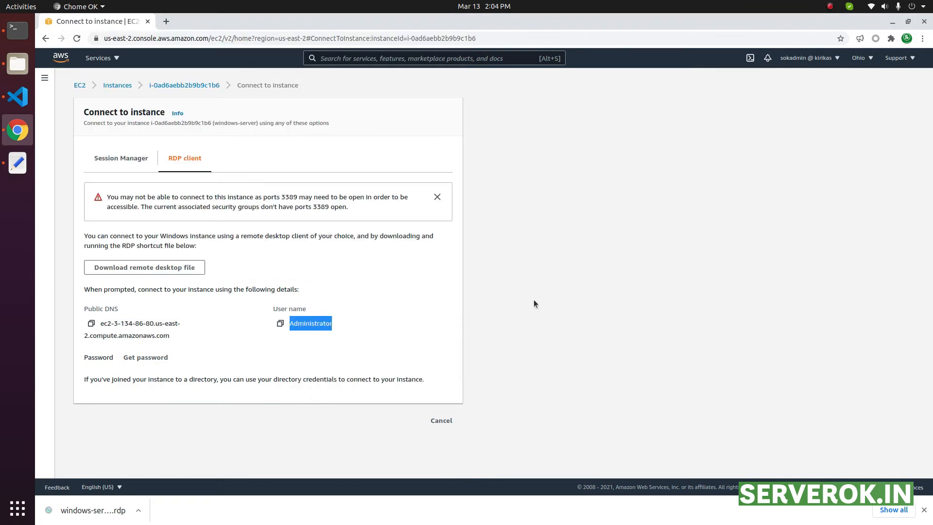
pyautogui.hotkey('alt', 'Tab')
pyautogui.hotkey('alt', 'Tab')
# Retrieve the instance's Windows password by loading windows-key.pem from Downloads and decrypting it
pyautogui.click(154, 359)
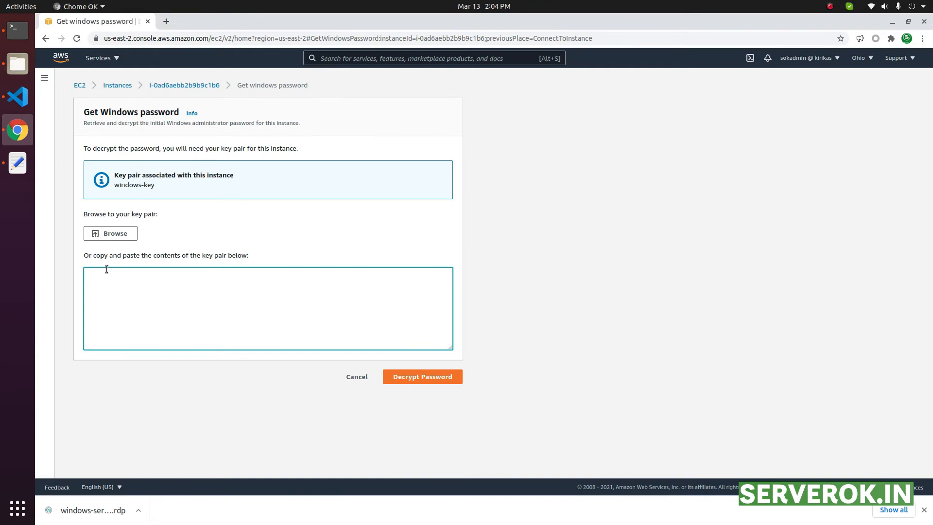
pyautogui.click(113, 235)
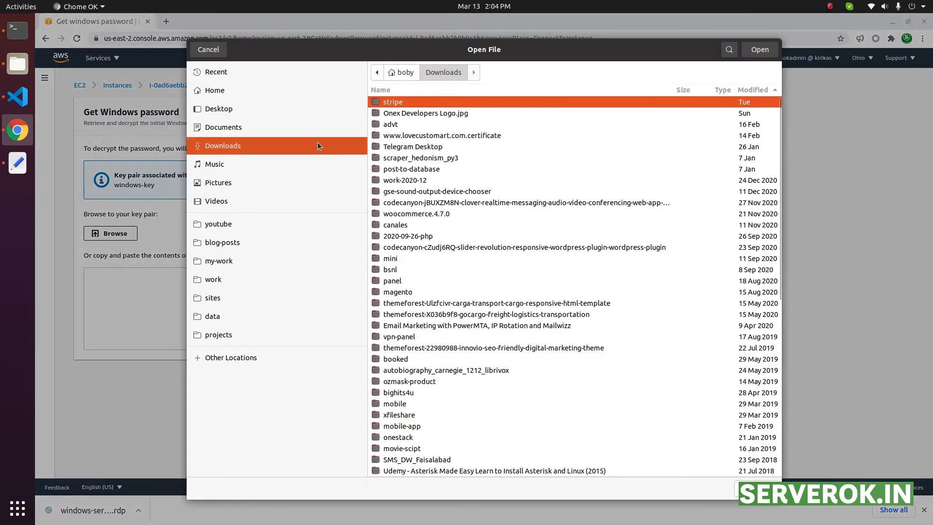
pyautogui.scroll(-5, 392, 340)
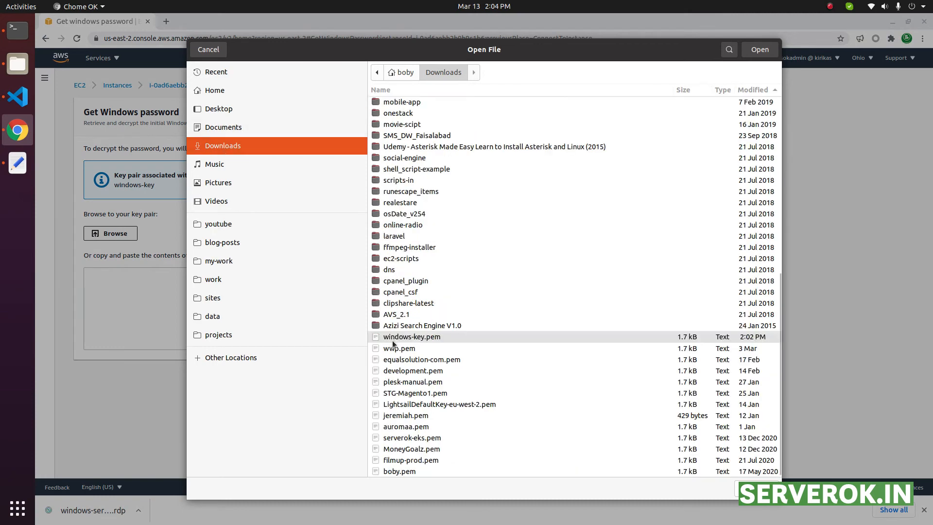
pyautogui.doubleClick(444, 337)
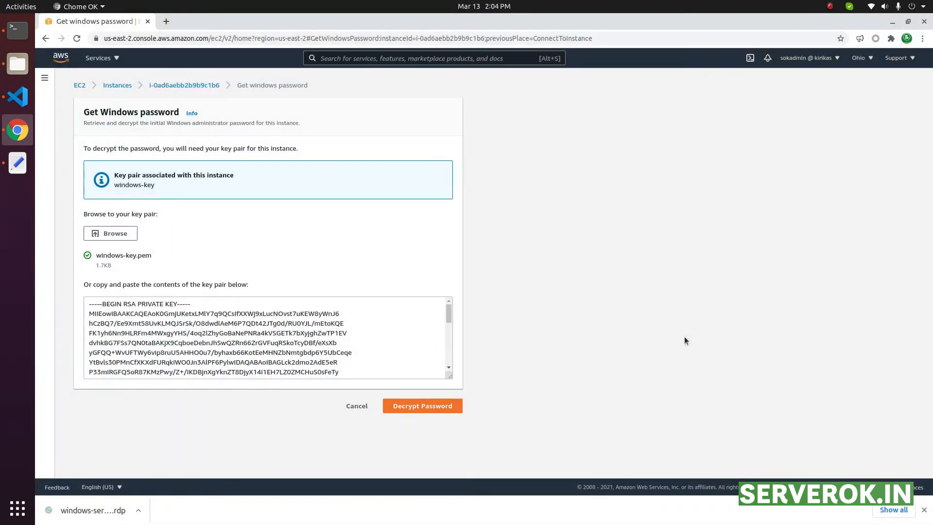
pyautogui.click(413, 407)
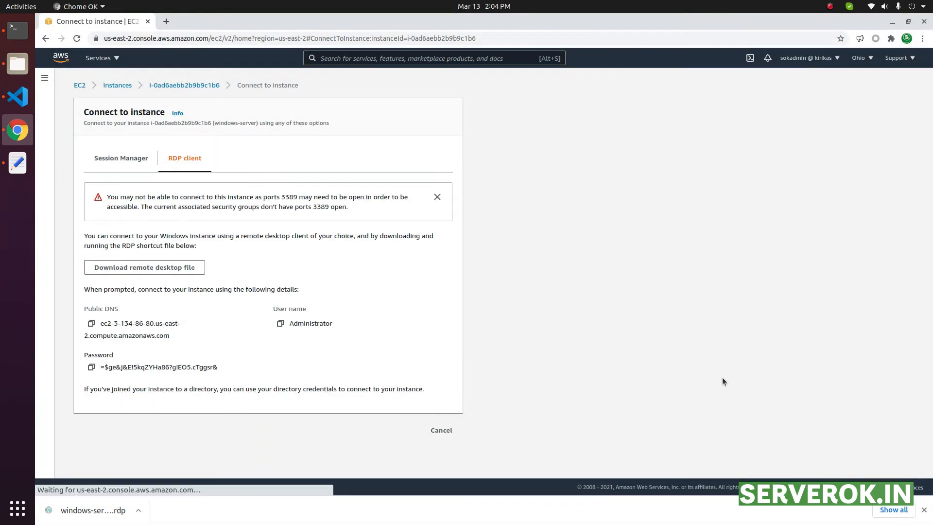
# Copy the decrypted administrator password from the connection details into the notes document
pyautogui.tripleClick(101, 366)
pyautogui.rightClick(125, 369)
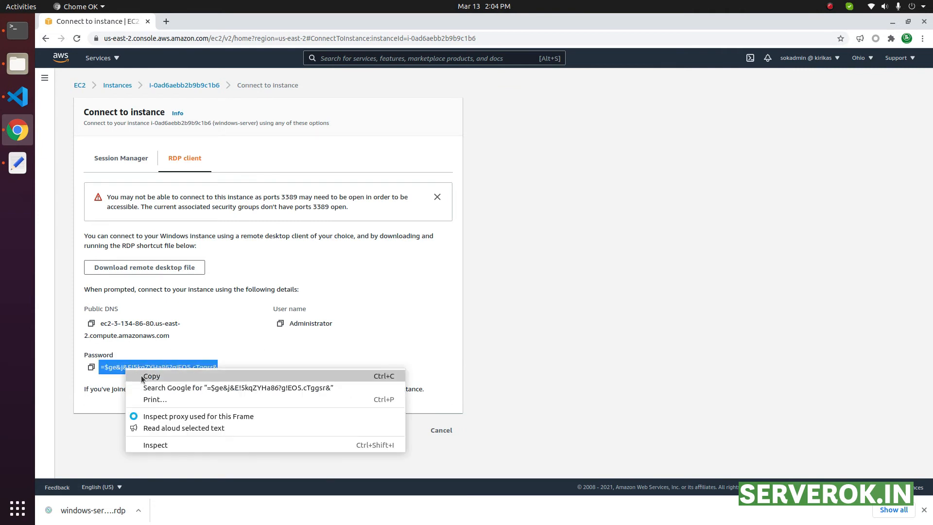
pyautogui.click(152, 376)
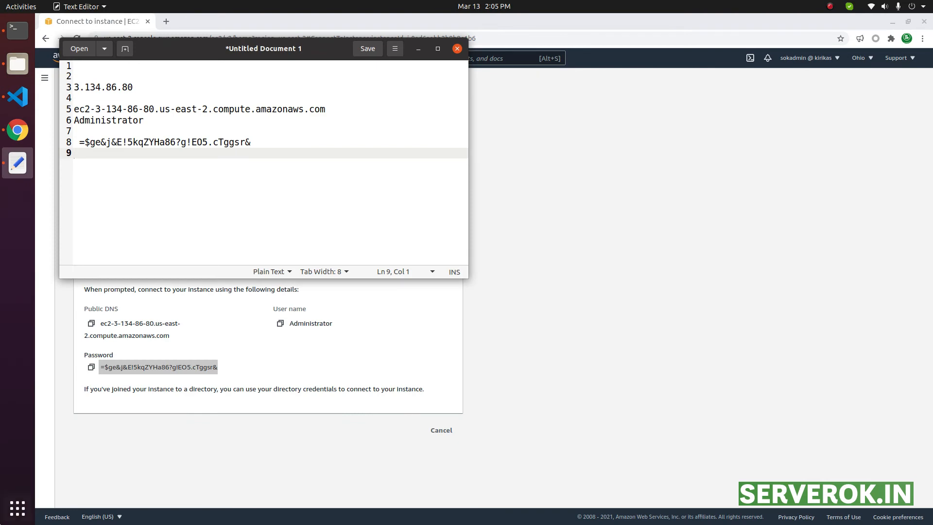
# Find and launch the Remmina remote desktop client, and move its window closer to the notes
pyautogui.click(4, 519)
pyautogui.write('re')
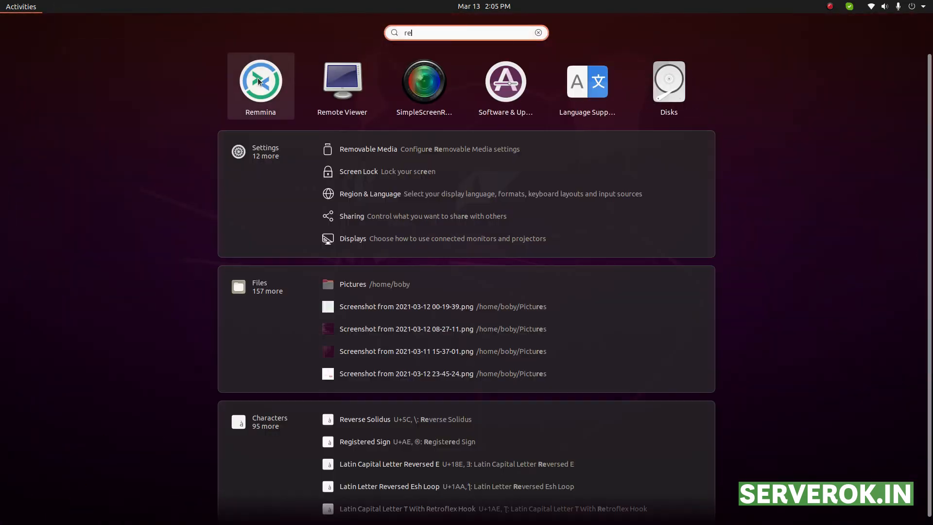
pyautogui.click(259, 81)
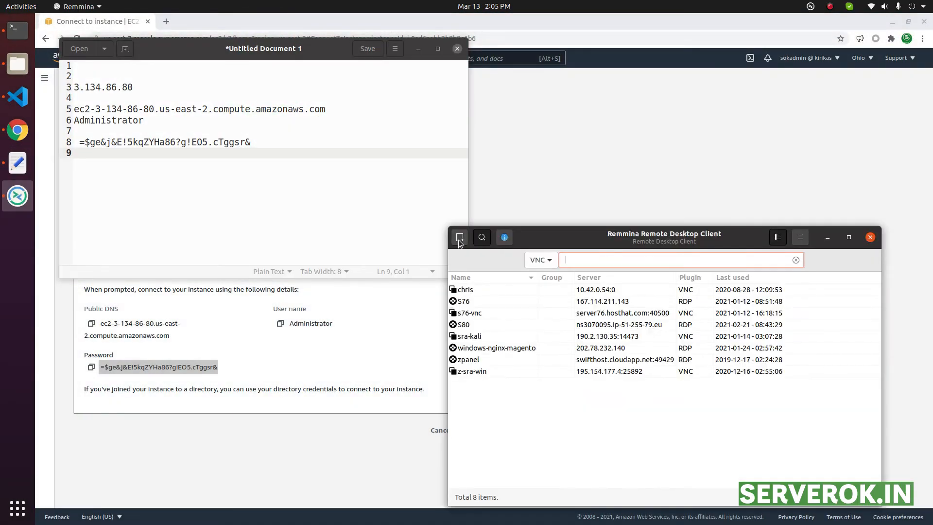
pyautogui.moveTo(581, 239); pyautogui.dragTo(490, 171)
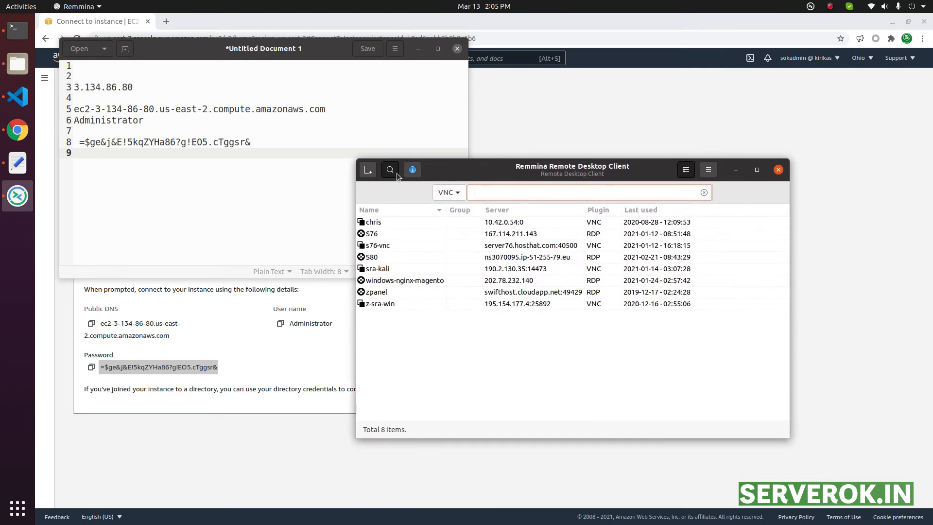
# Create a new connection profile named windows-aws-server using the RDP - Remote Desktop Protocol
pyautogui.click(367, 170)
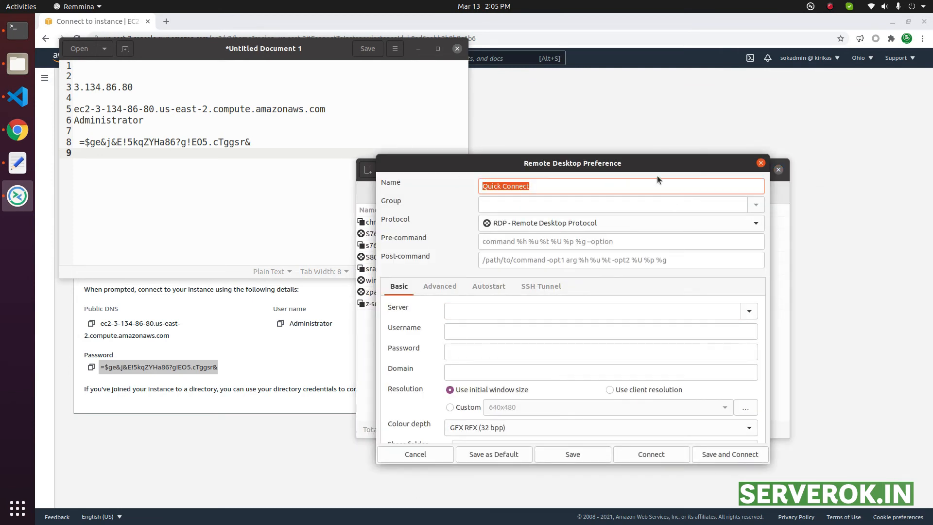
pyautogui.write('windows-aws-server')
pyautogui.click(527, 223)
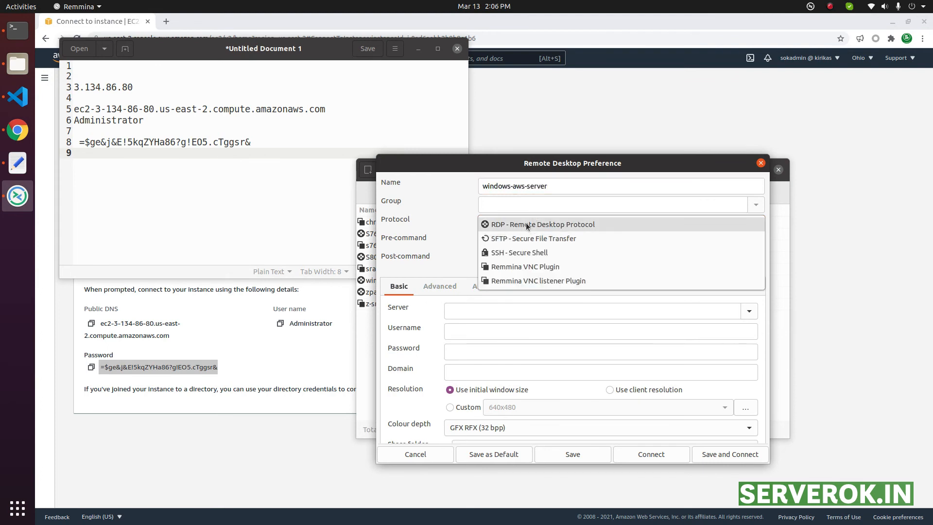
pyautogui.click(582, 224)
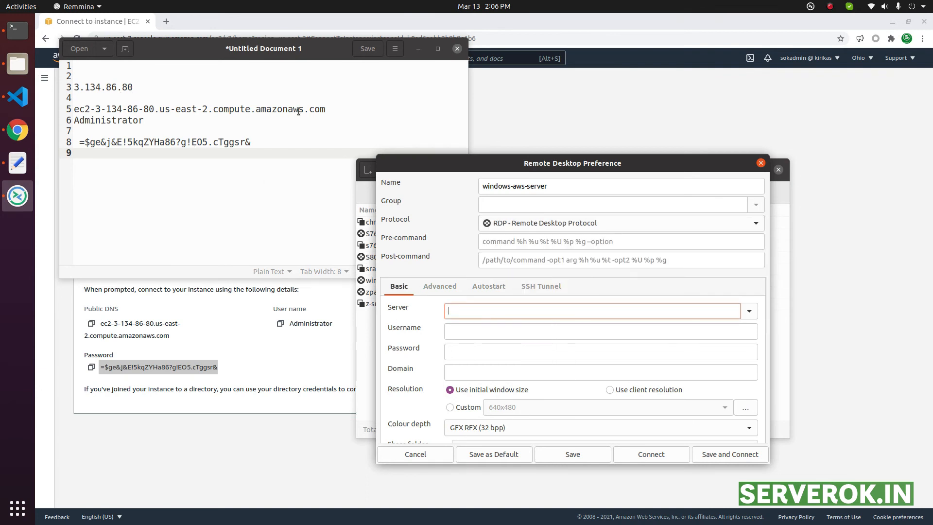
# Set the profile's server to ec2-3-134-86-80.us-east-2.compute.amazonaws.com and its username to Administrator, both taken from the notes
pyautogui.tripleClick(187, 112)
pyautogui.tripleClick(156, 120)
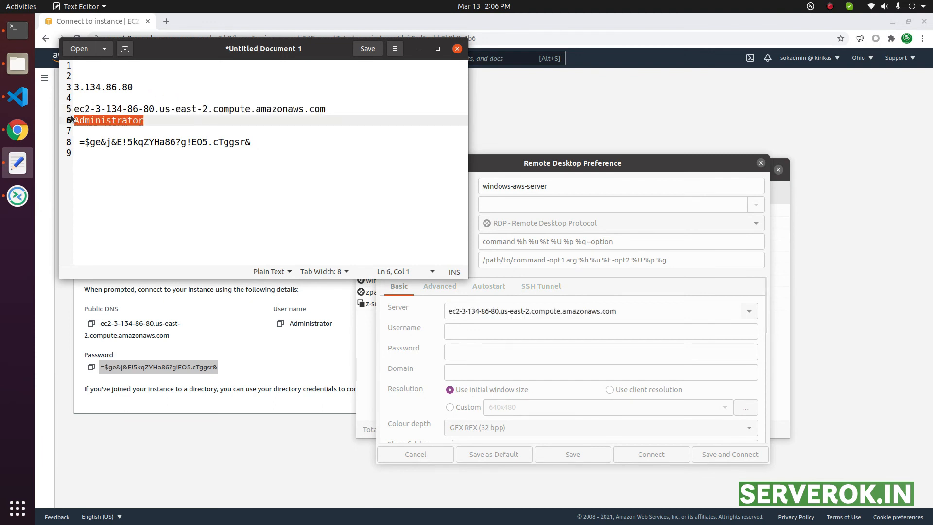
pyautogui.click(468, 333)
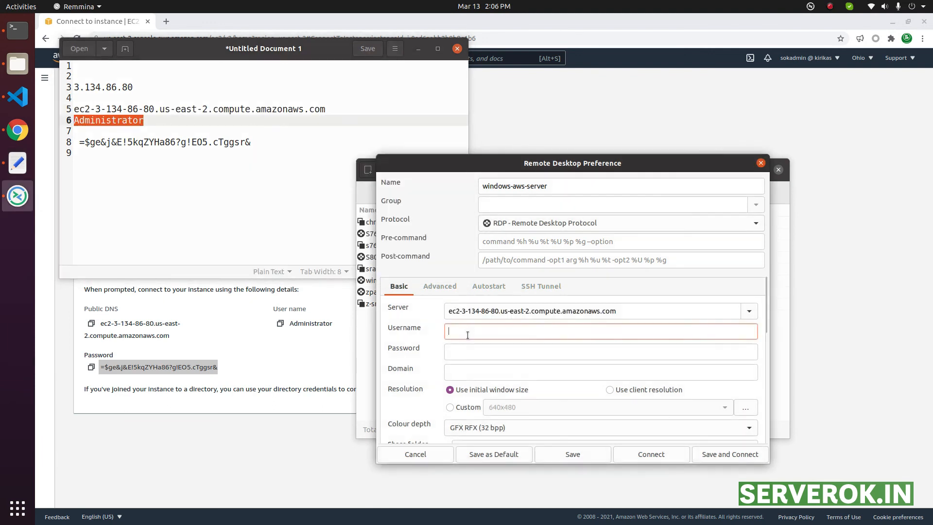
pyautogui.rightClick(469, 334)
pyautogui.click(493, 368)
# Copy the administrator password from the notes into the profile's password field and save the profile
pyautogui.click(266, 142)
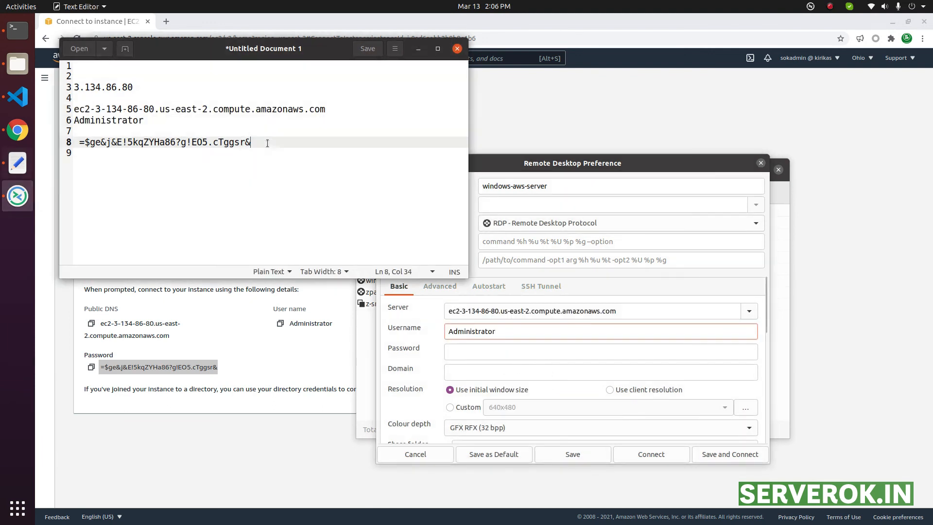
pyautogui.moveTo(267, 143); pyautogui.dragTo(129, 142)
pyautogui.moveTo(129, 142); pyautogui.dragTo(75, 142)
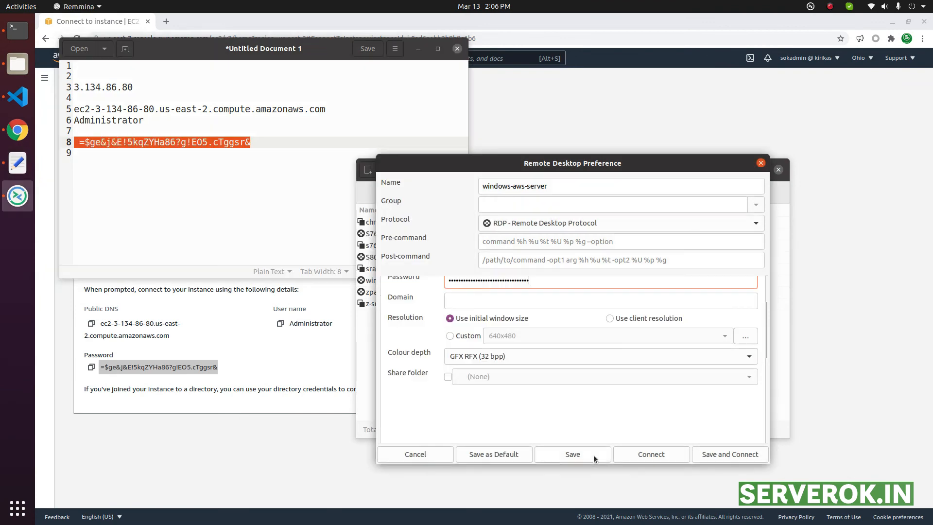
pyautogui.click(581, 453)
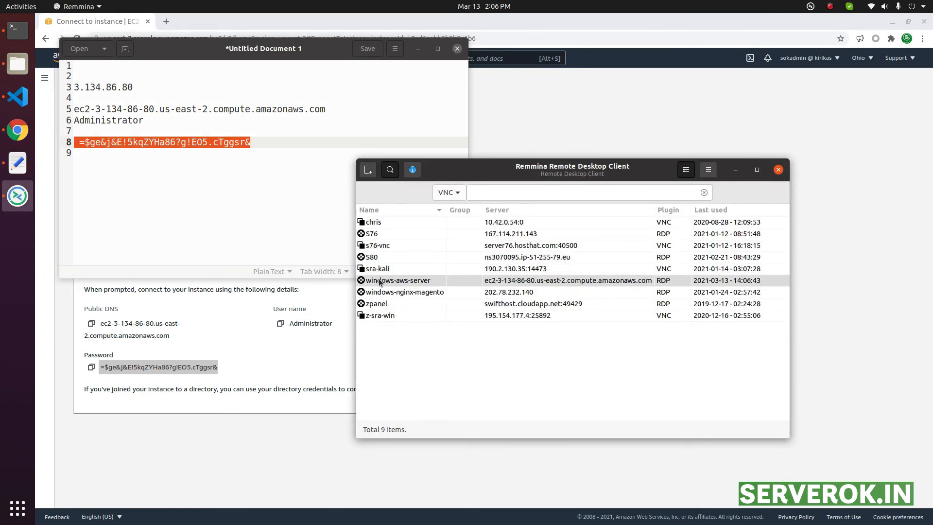
# Connect to the saved windows-aws-server profile and accept the server's certificate
pyautogui.click(455, 284)
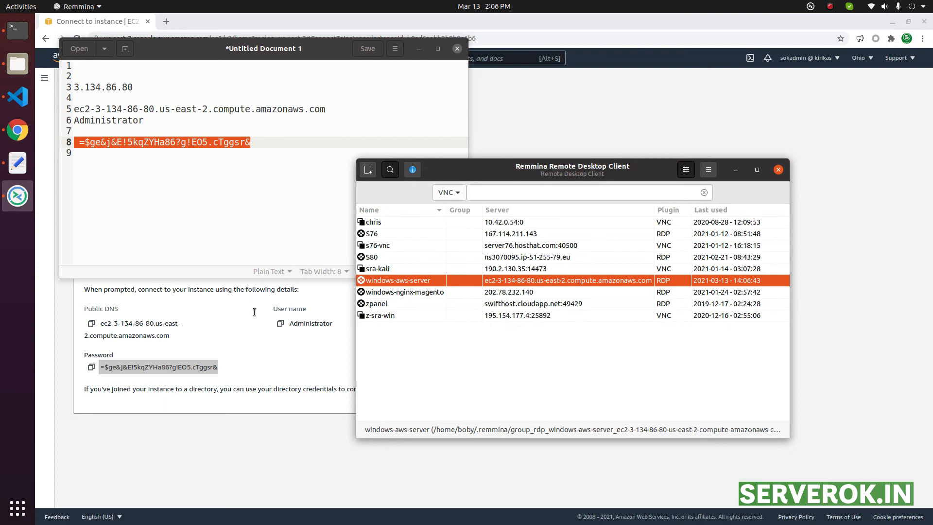
pyautogui.doubleClick(393, 284)
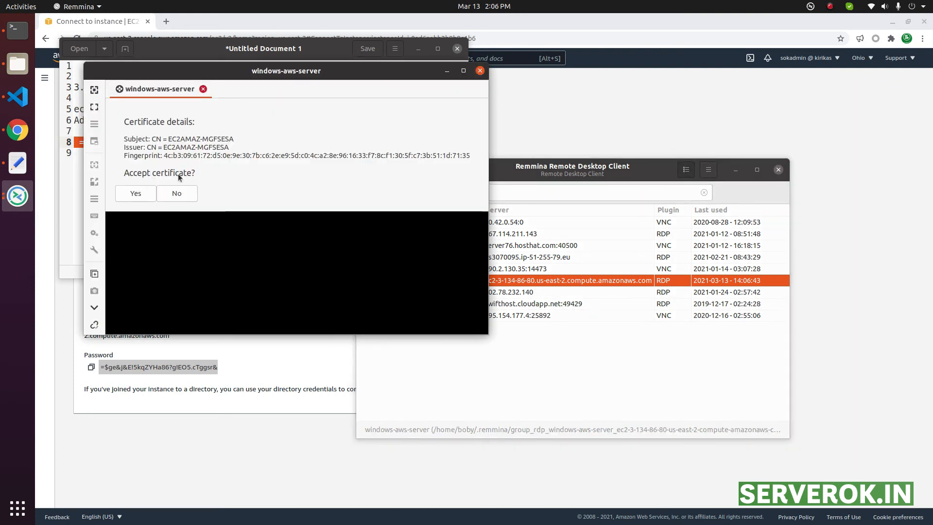
pyautogui.click(138, 193)
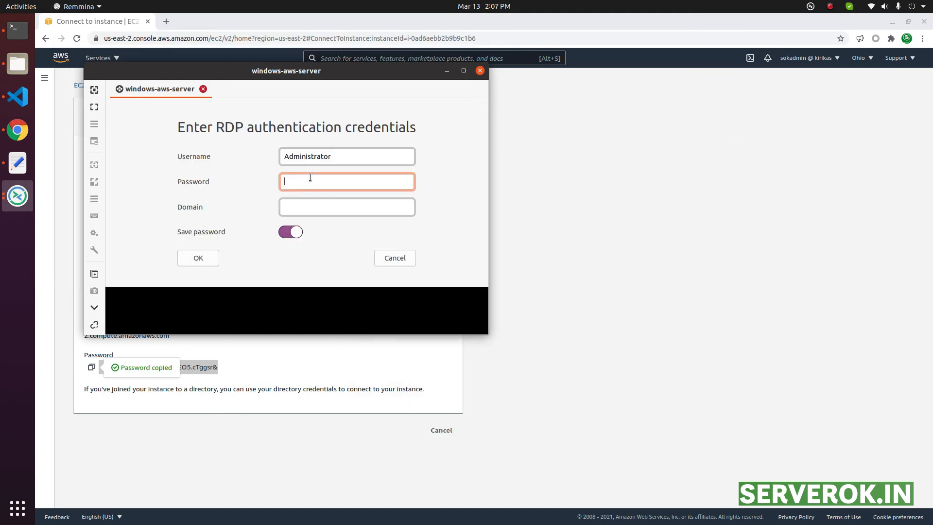
# Paste the administrator password into the RDP credentials prompt, log in, and switch the remote session to full screen
pyautogui.rightClick(314, 182)
pyautogui.click(336, 211)
pyautogui.click(203, 263)
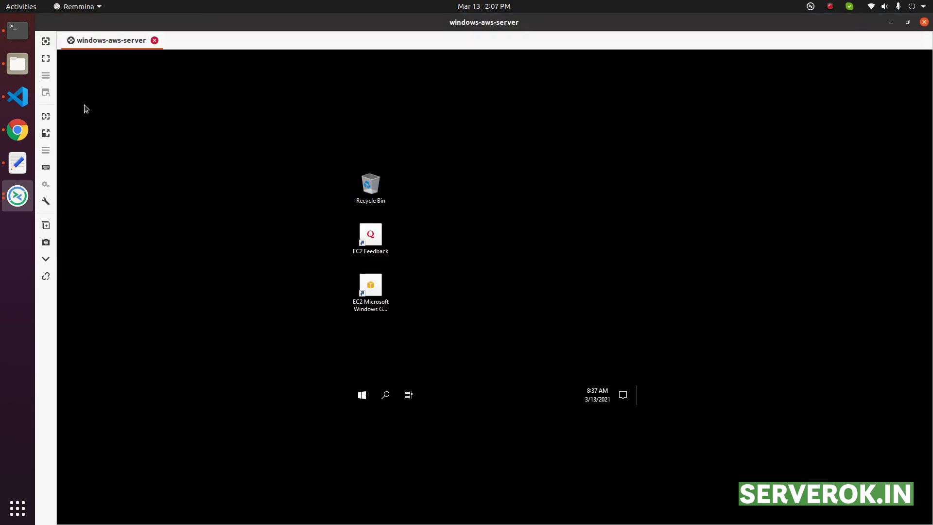
pyautogui.click(43, 56)
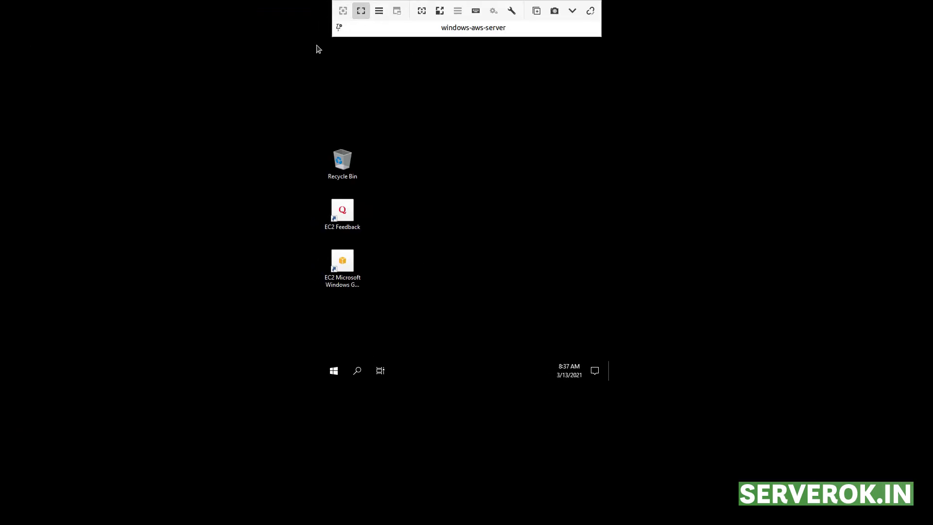